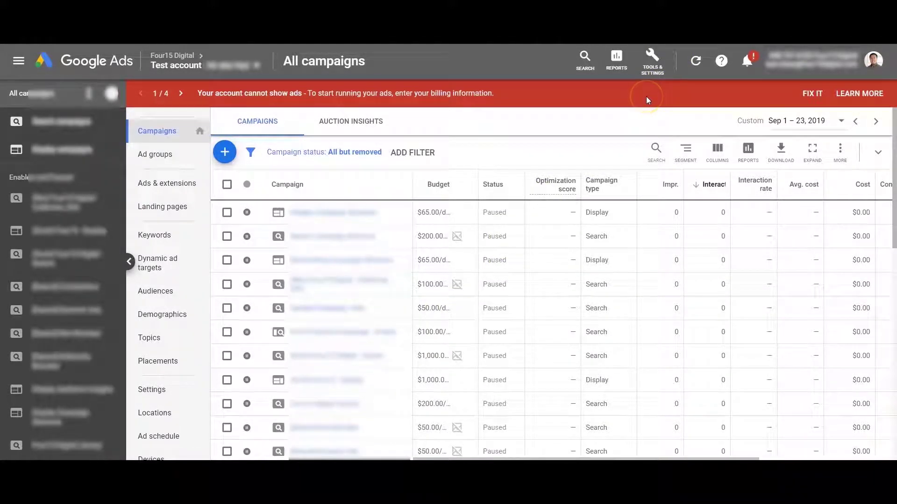
Step: Go to Bid strategies under the Shared Library in Tools & Settings
left_click(653, 60)
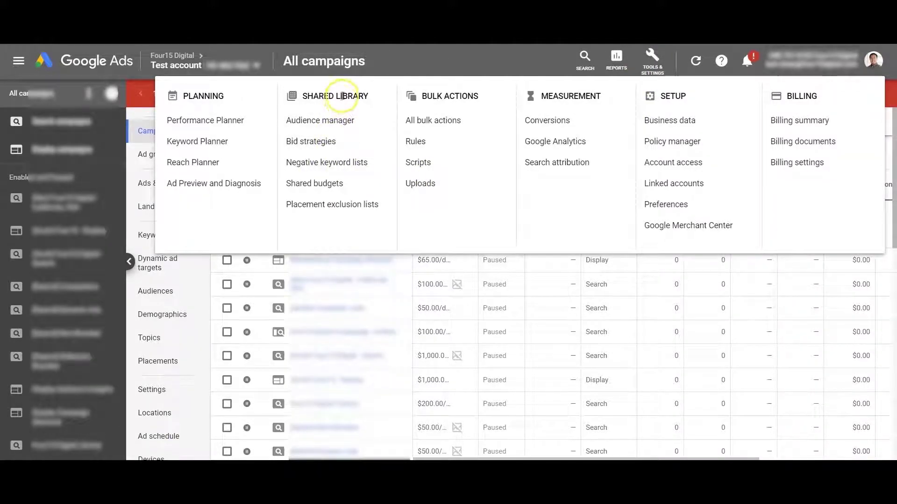
left_click(340, 146)
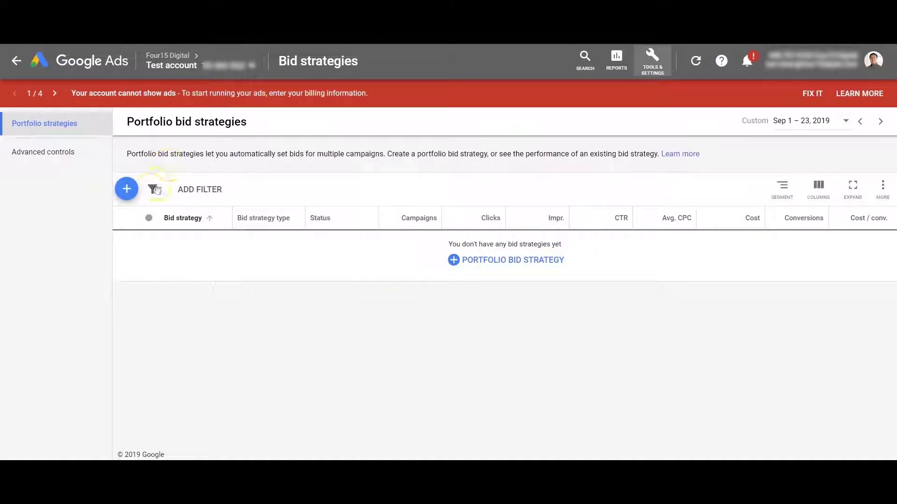
Step: Create a new portfolio bid strategy of type Target CPA
left_click(126, 193)
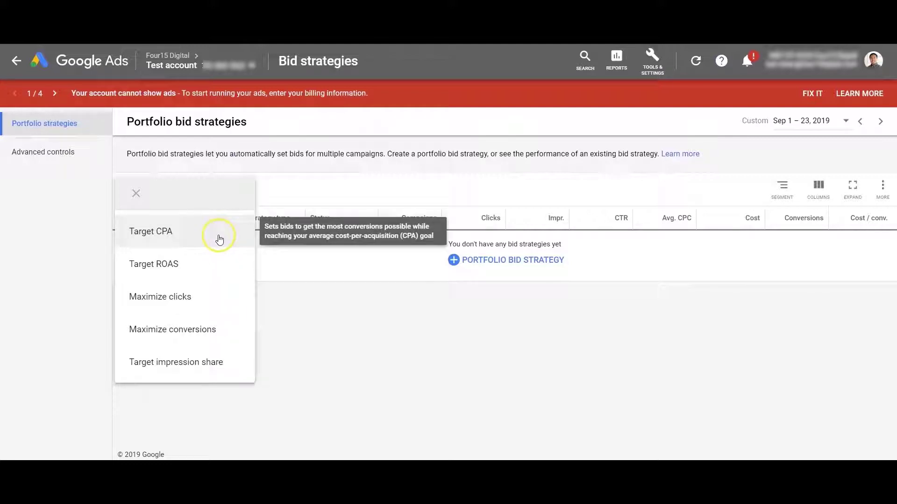
left_click(219, 238)
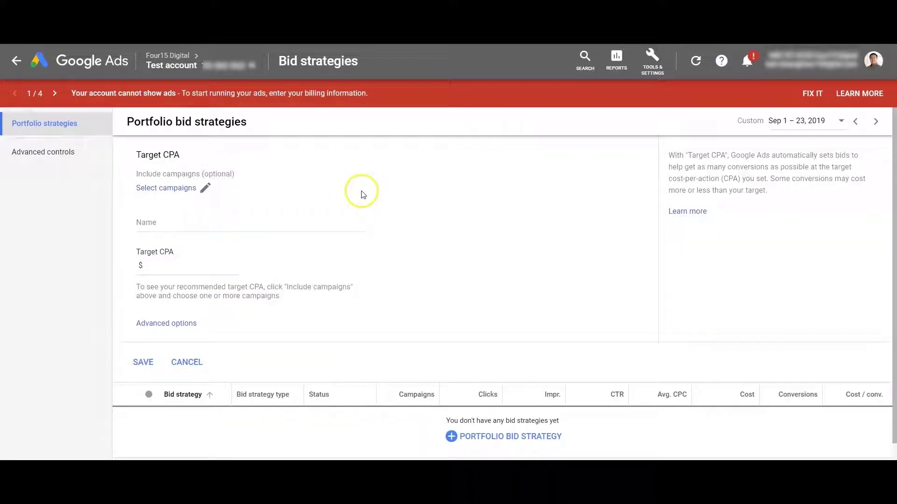
Step: Name the strategy 'Test tCPA Portfolio', set a $100 target CPA, and reveal the bid limit options
left_click(298, 230)
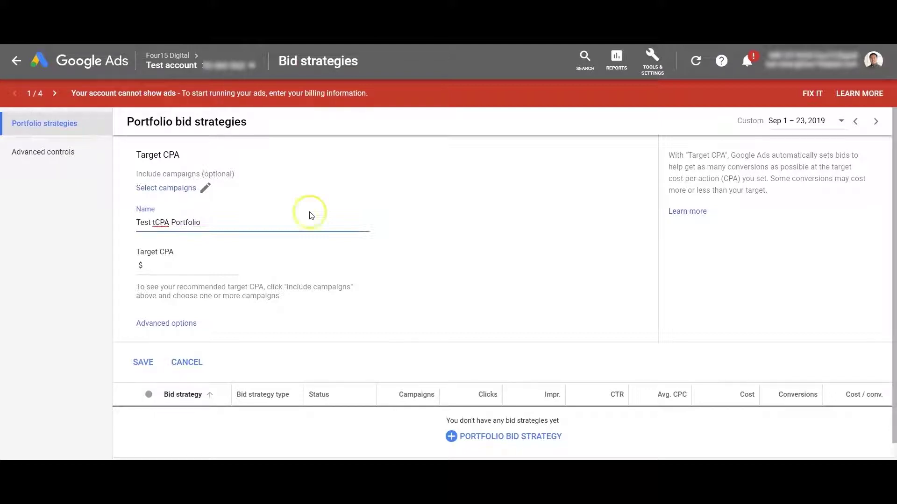
left_click(202, 265)
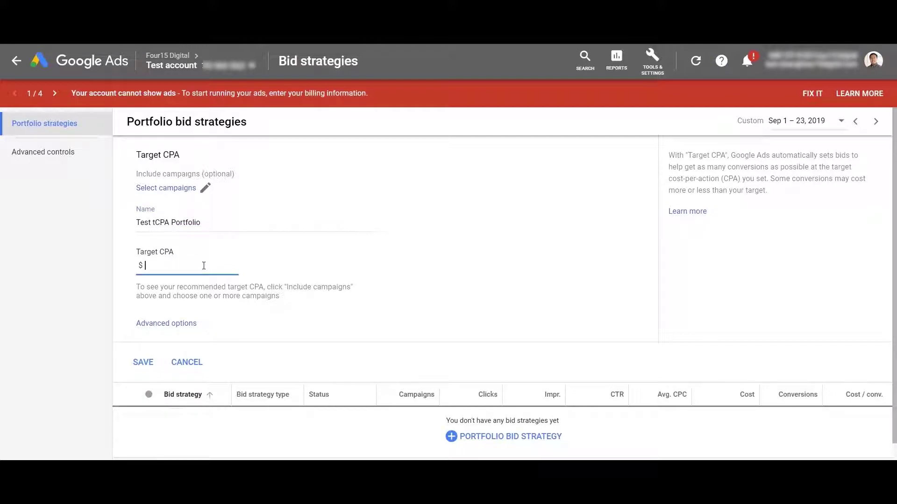
left_click(176, 323)
Step: Leave the maximum and minimum bid limits blank and save the Target CPA strategy
scroll(200, 250, "down", 1)
scroll(200, 250, "up", 2)
left_click(206, 314)
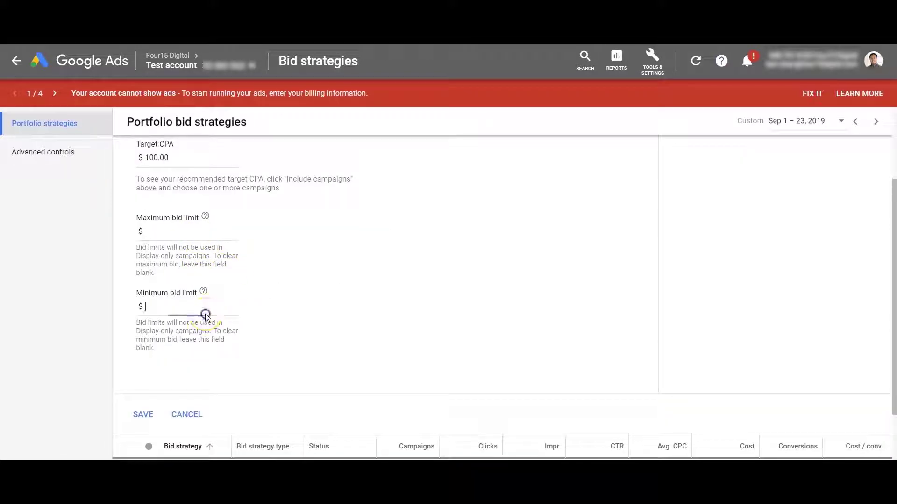
left_click(206, 236)
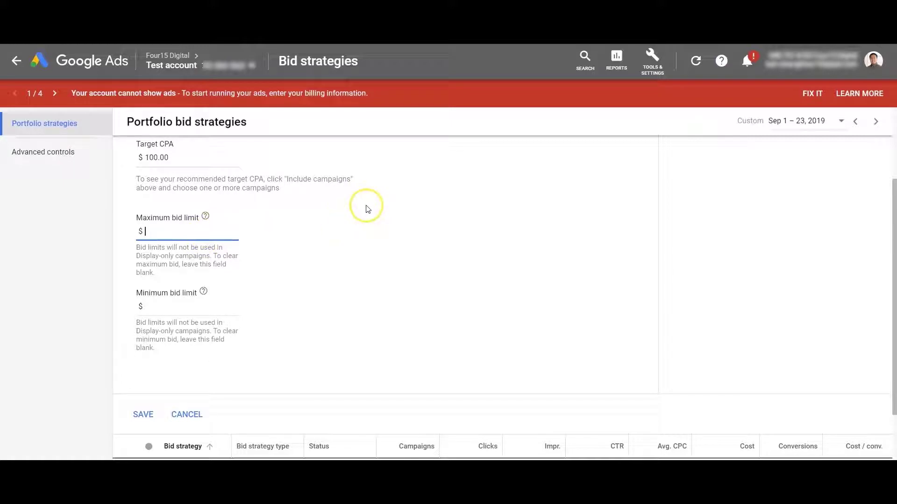
scroll(442, 208, "up", 2)
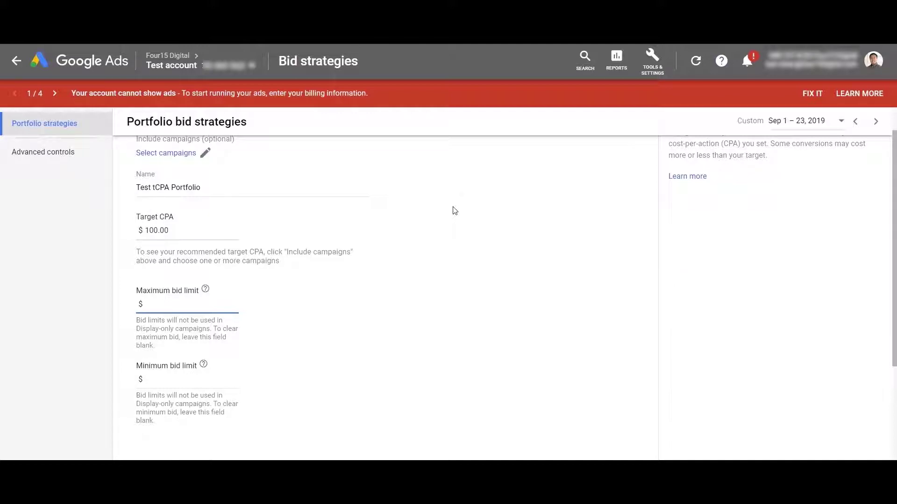
scroll(435, 224, "down", 4)
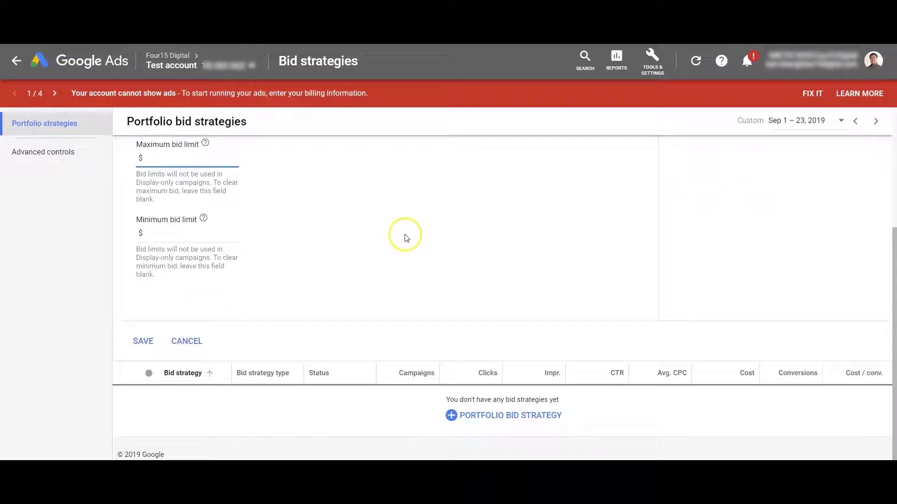
left_click(147, 338)
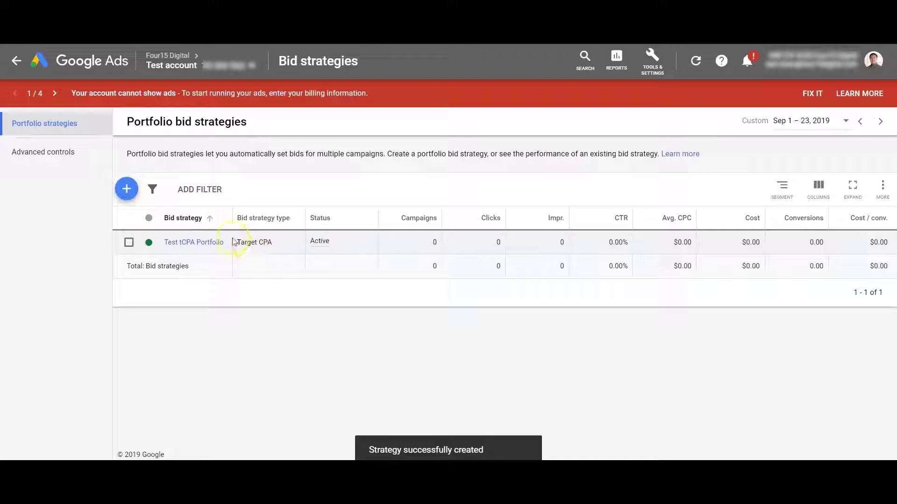
Step: Return to All campaigns and open the Non-Profit Search (TAM) campaign
left_click(12, 60)
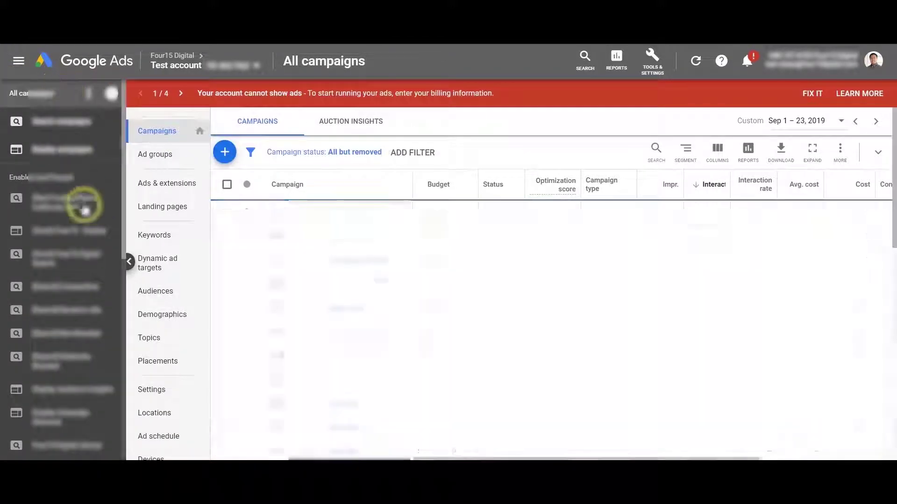
scroll(80, 258, "down", 5)
scroll(87, 280, "down", 3)
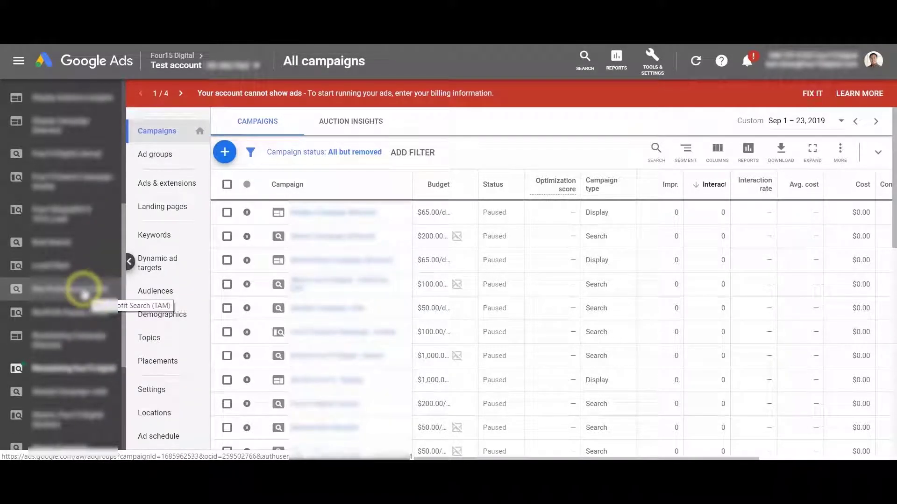
left_click(83, 289)
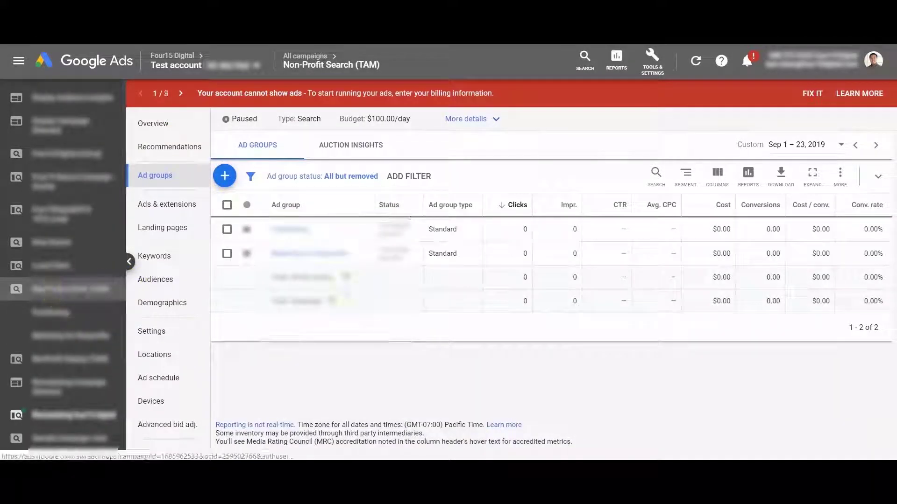
Step: Open the campaign's Bidding settings to change strategy, keeping Clicks as the focus
left_click(180, 330)
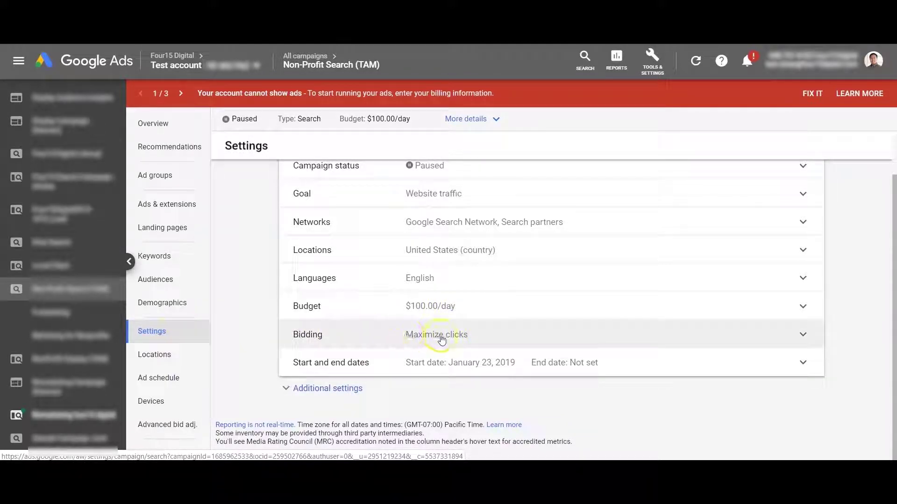
left_click(514, 323)
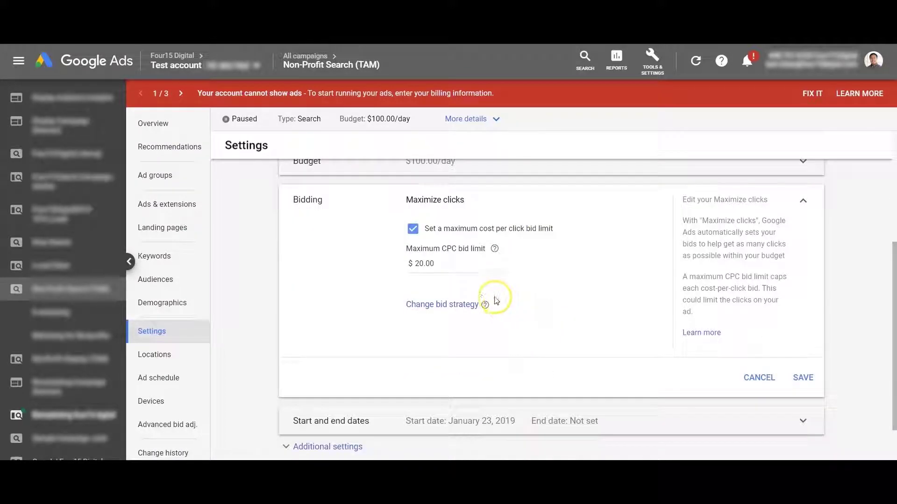
left_click(449, 305)
scroll(536, 226, "down", 2)
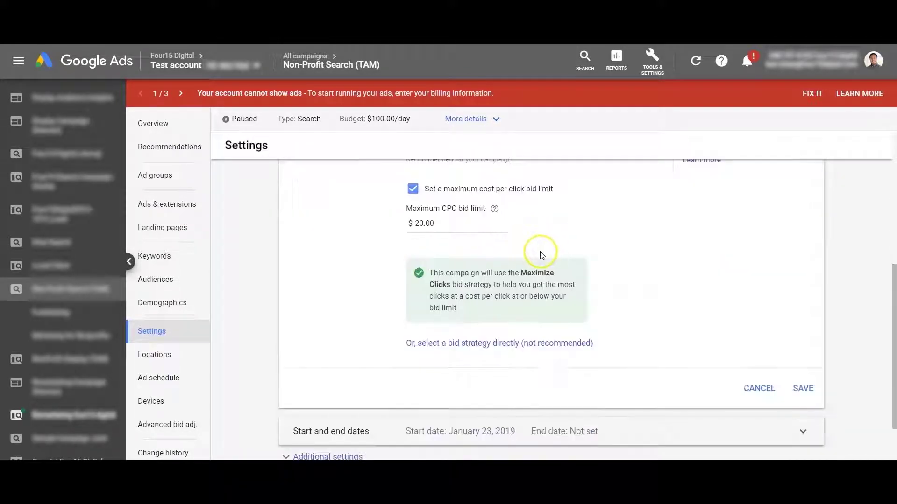
scroll(537, 278, "up", 3)
scroll(458, 303, "down", 2)
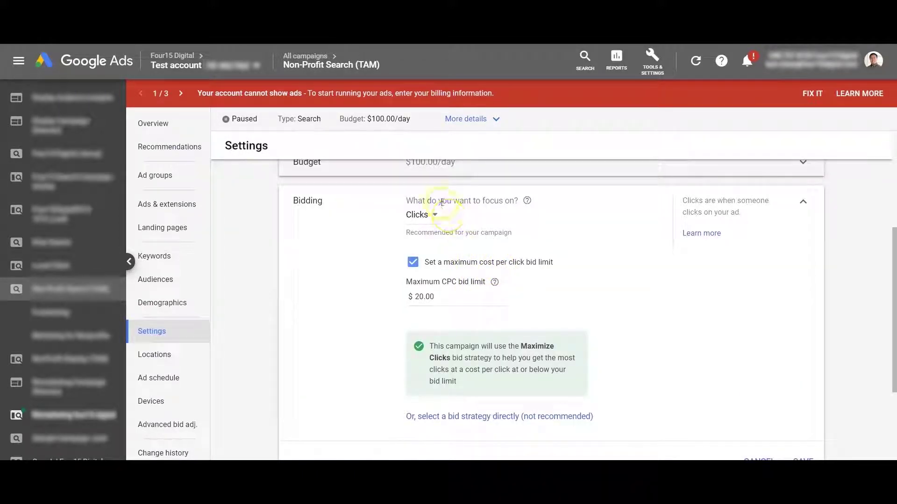
left_click(430, 217)
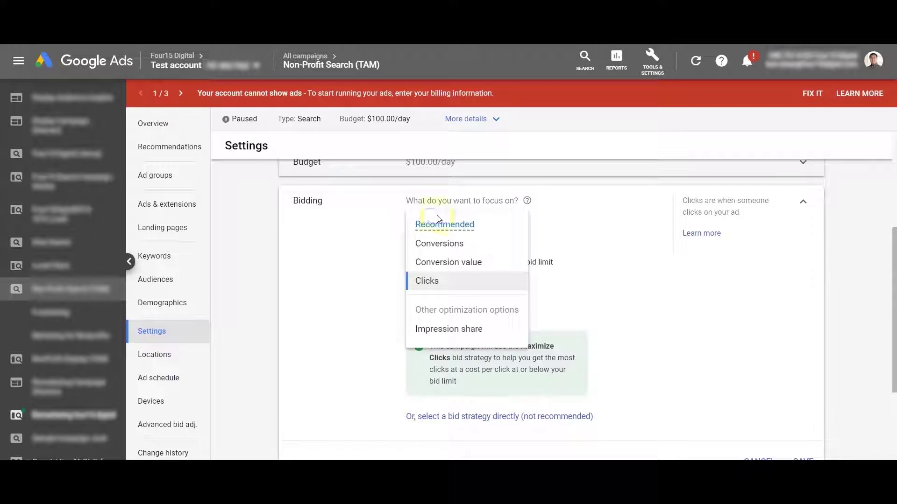
left_click(427, 280)
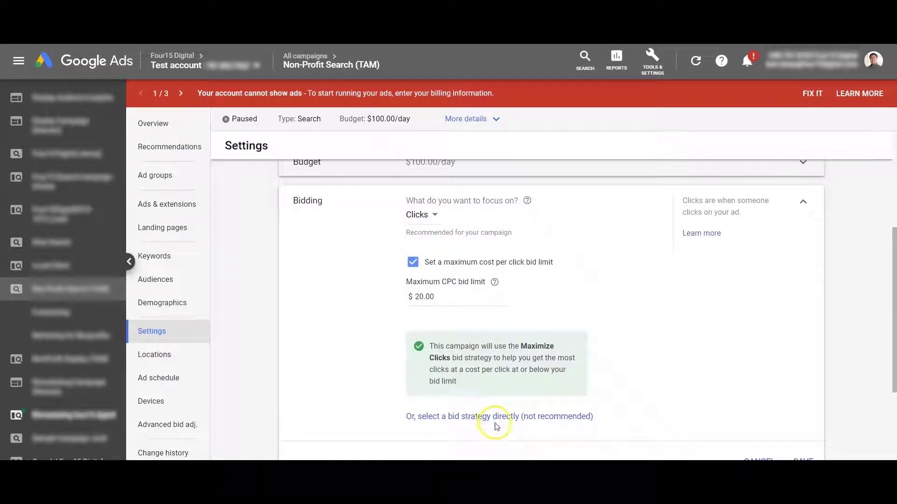
Step: Select Target CPA directly as the campaign's bid strategy, using a portfolio strategy
left_click(506, 421)
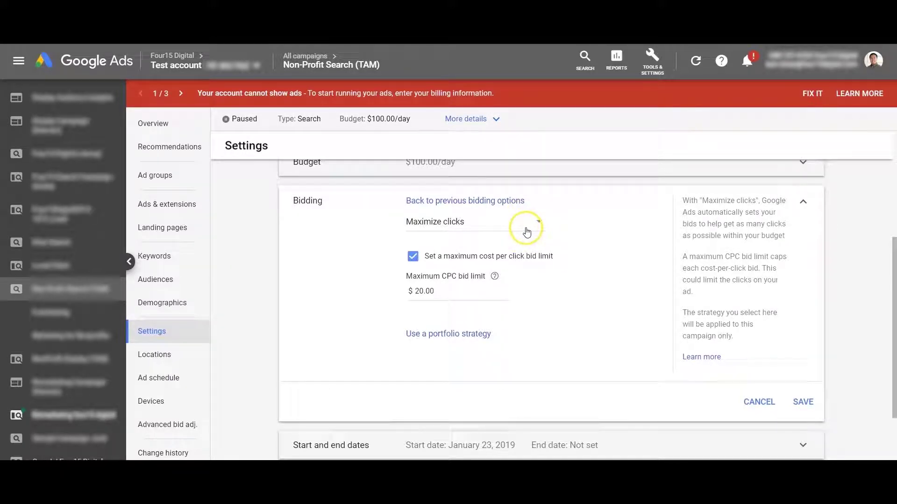
left_click(485, 226)
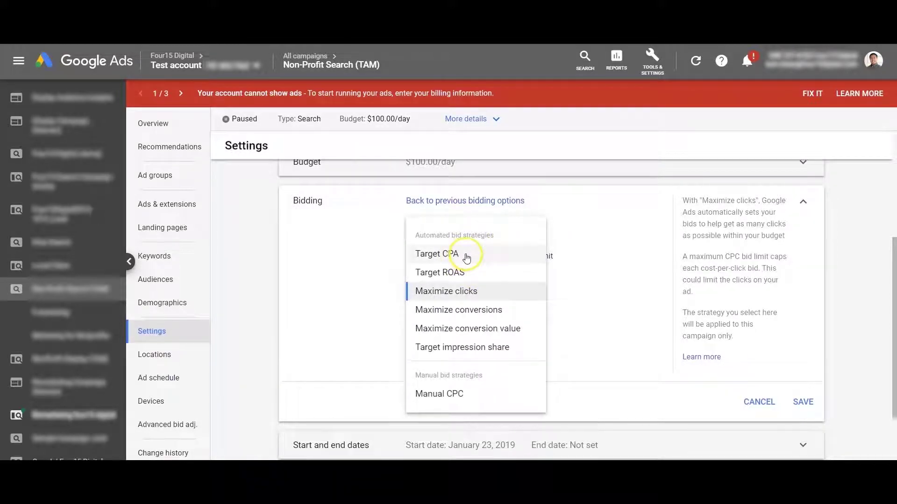
left_click(353, 254)
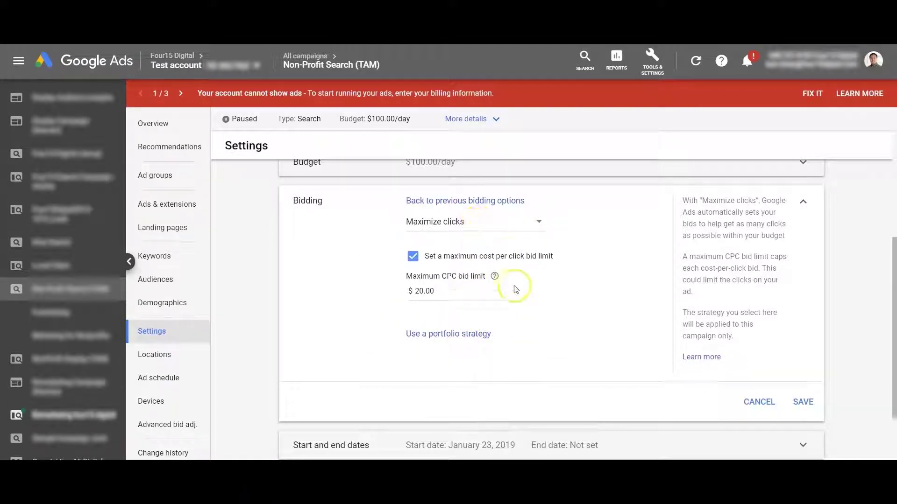
left_click(486, 333)
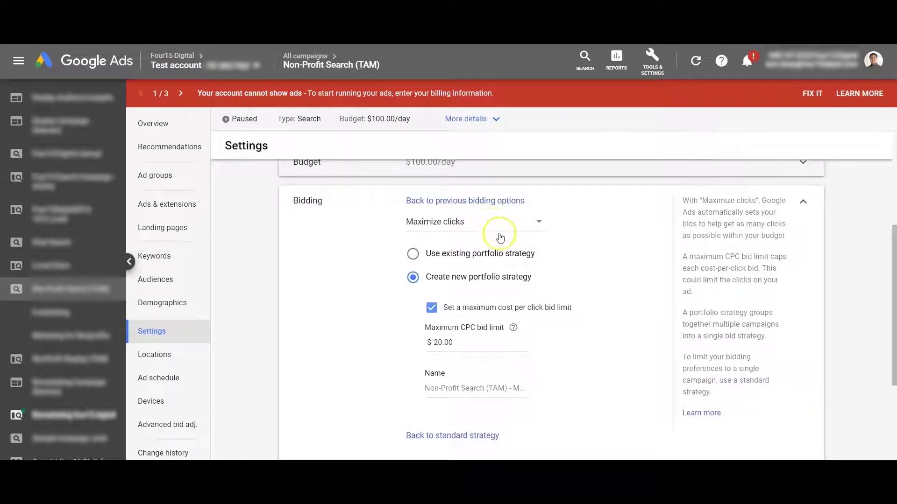
left_click(490, 260)
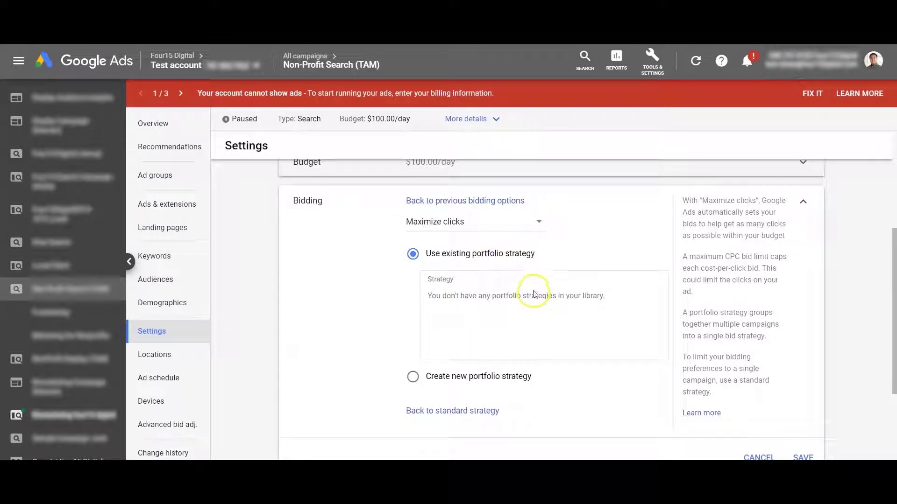
left_click(501, 223)
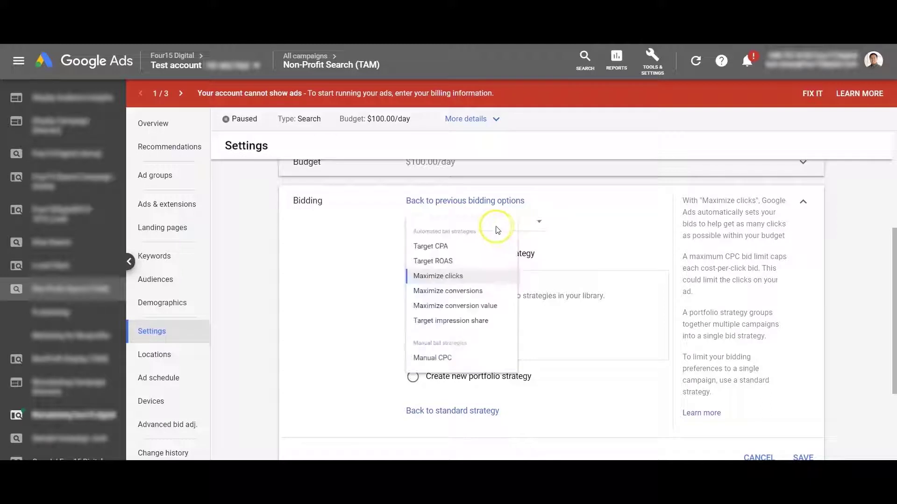
left_click(481, 254)
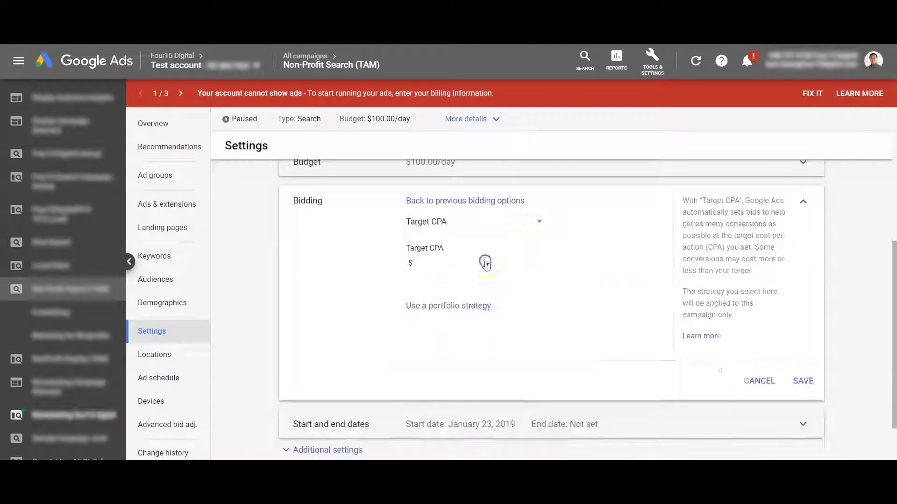
left_click(461, 309)
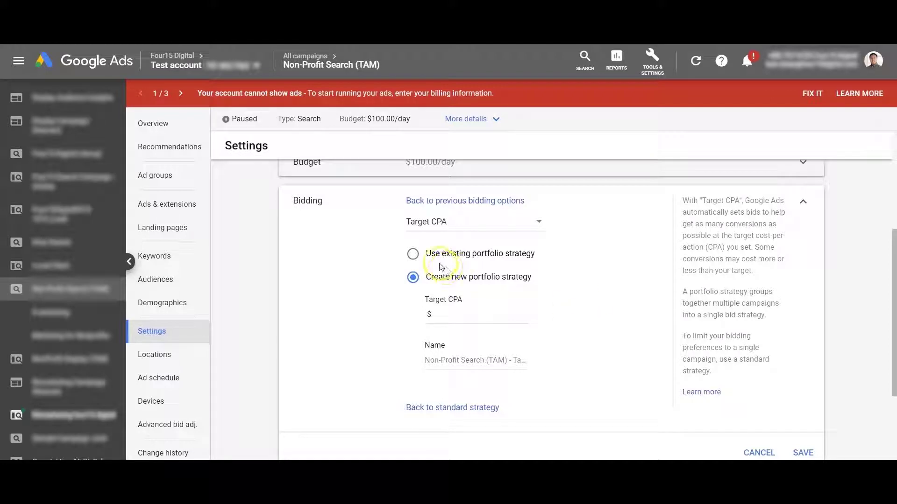
Step: Apply the existing Test tCPA Portfolio ($100.00) strategy to the campaign and save
left_click(430, 259)
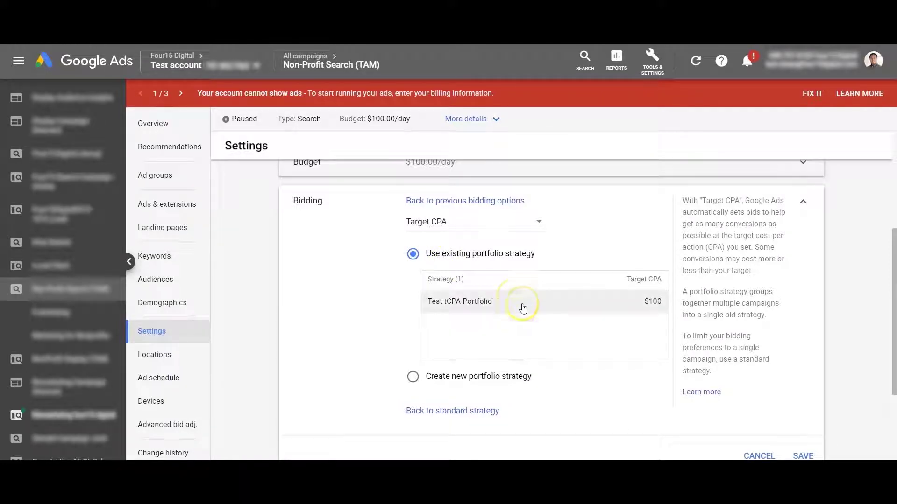
left_click(511, 311)
scroll(621, 222, "down", 1)
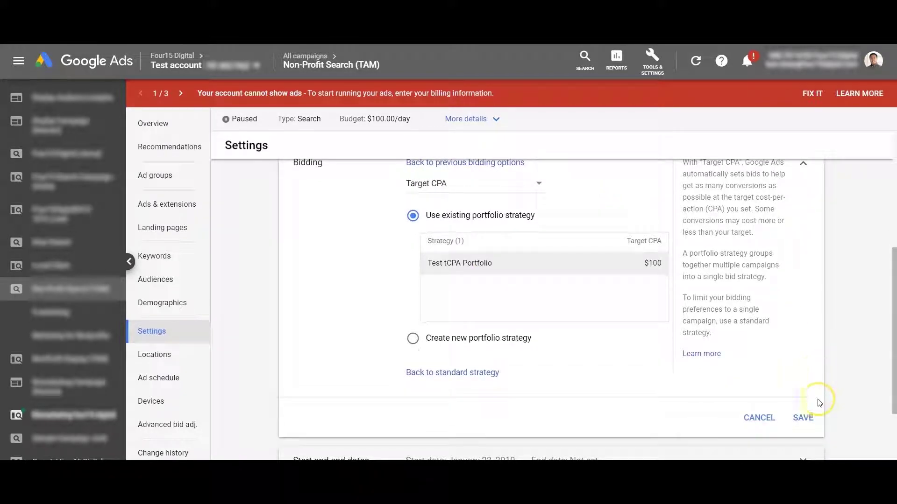
left_click(803, 417)
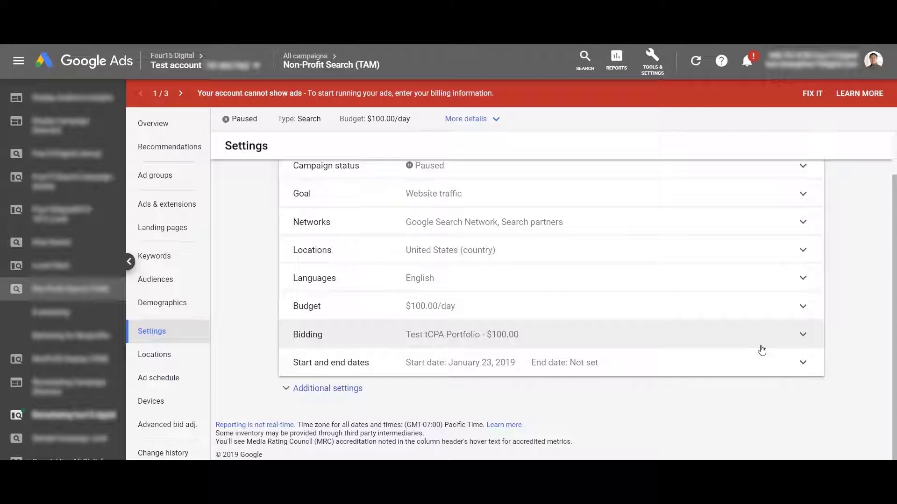
Step: Reopen the campaign's bid strategy options in the Bidding section
left_click(761, 349)
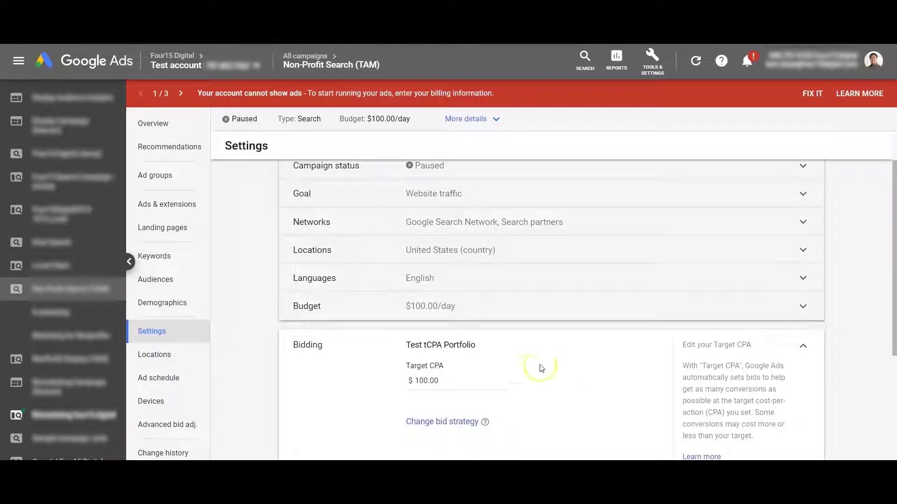
scroll(583, 373, "down", 4)
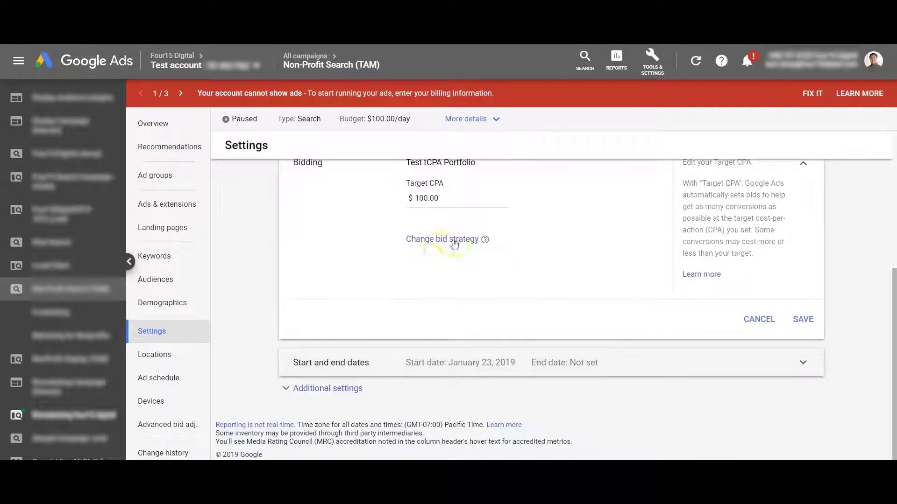
left_click(443, 237)
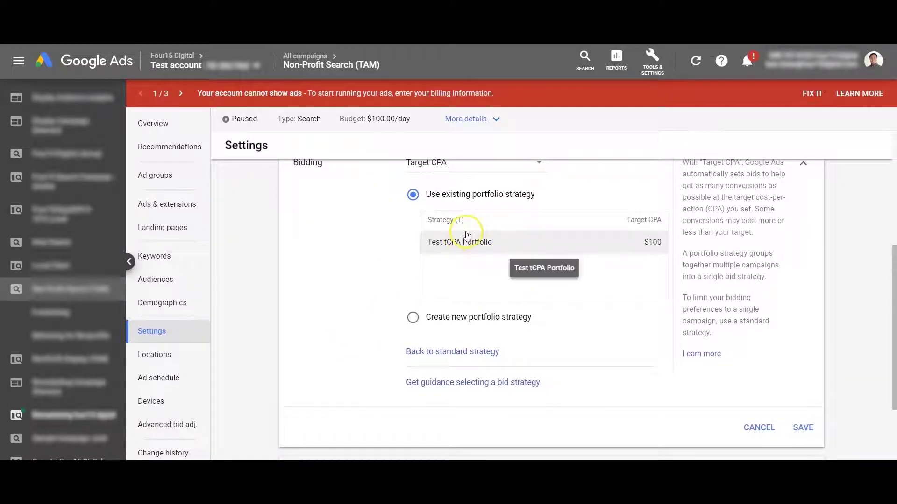
Step: Go to All campaigns, discarding the unsaved bidding edit
scroll(468, 240, "down", 2)
scroll(415, 244, "up", 7)
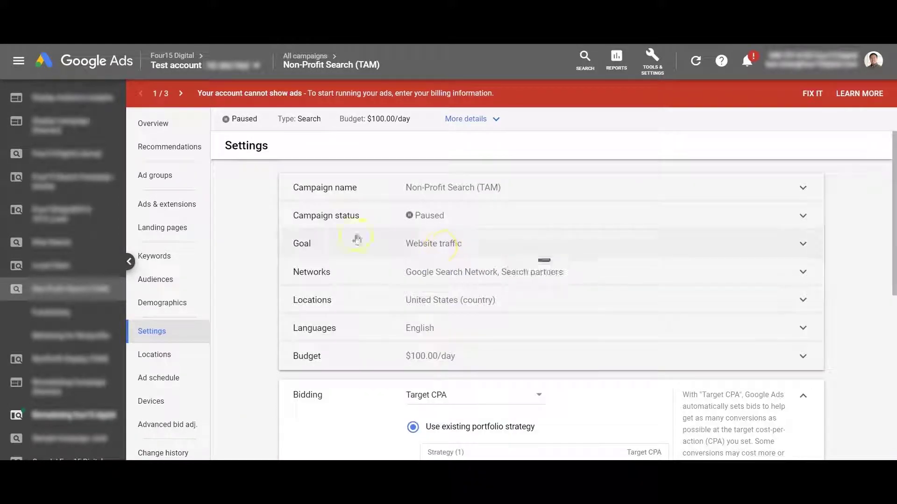
scroll(56, 122, "up", 1)
scroll(56, 121, "up", 2)
left_click(177, 145)
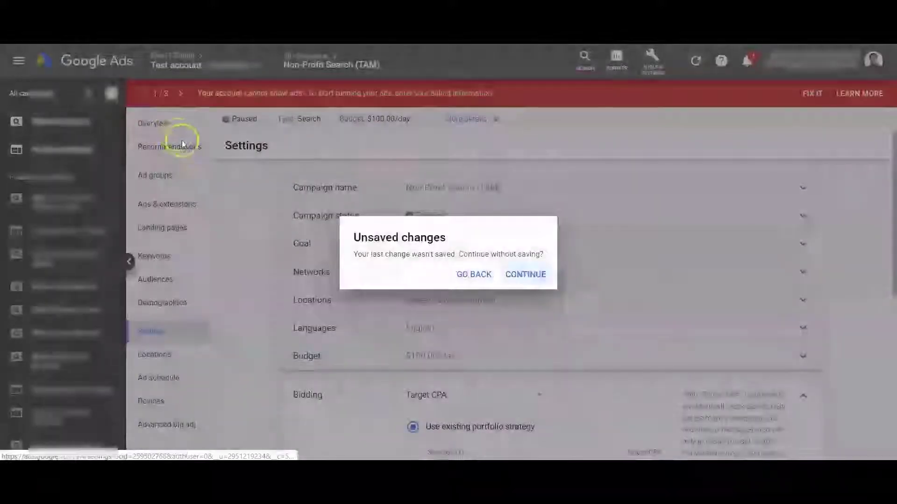
left_click(509, 274)
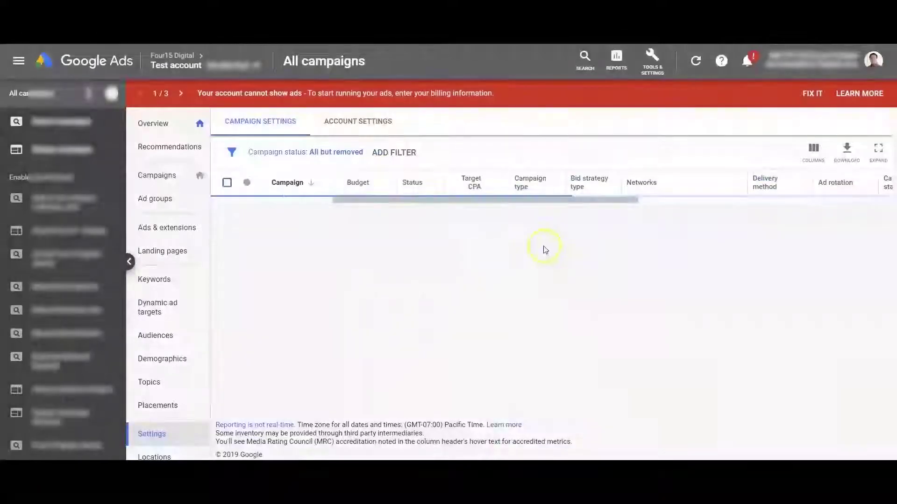